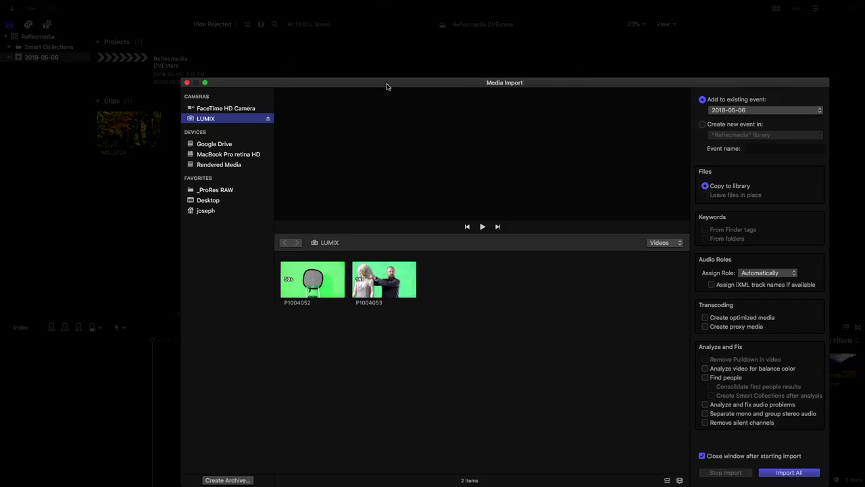
- Import both green-screen clips, P1004052 and P1004053, from the LUMIX card into the 2018-05-06 event
drag(388, 86, 322, 67)
drag(348, 320, 230, 242)
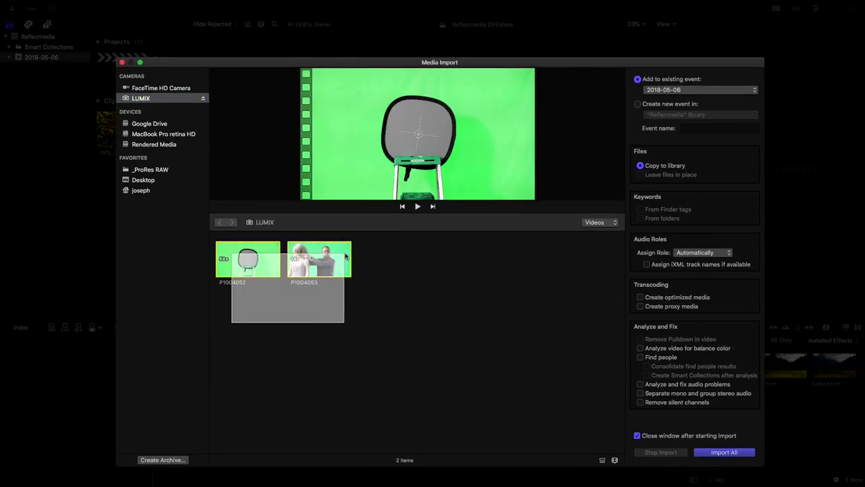
click(724, 452)
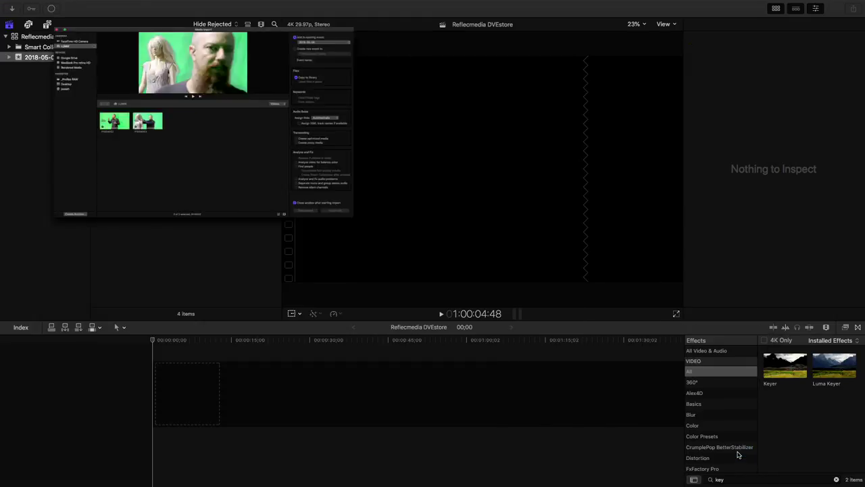
click(148, 134)
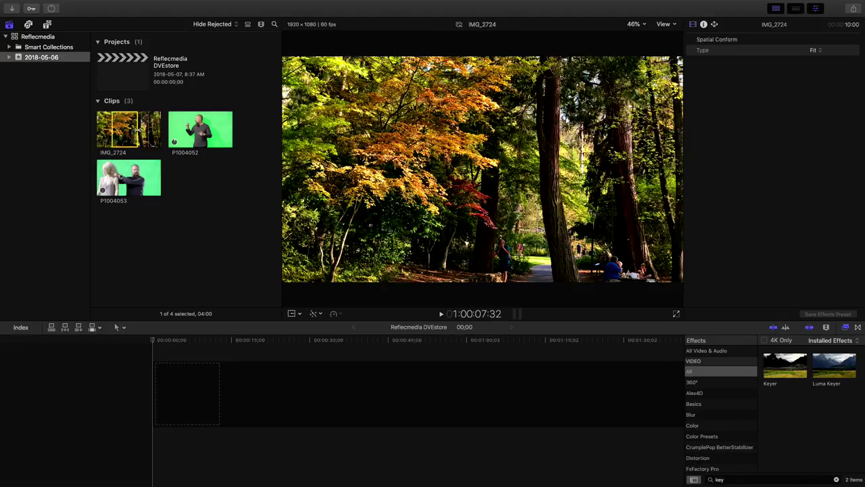
drag(200, 263, 166, 399)
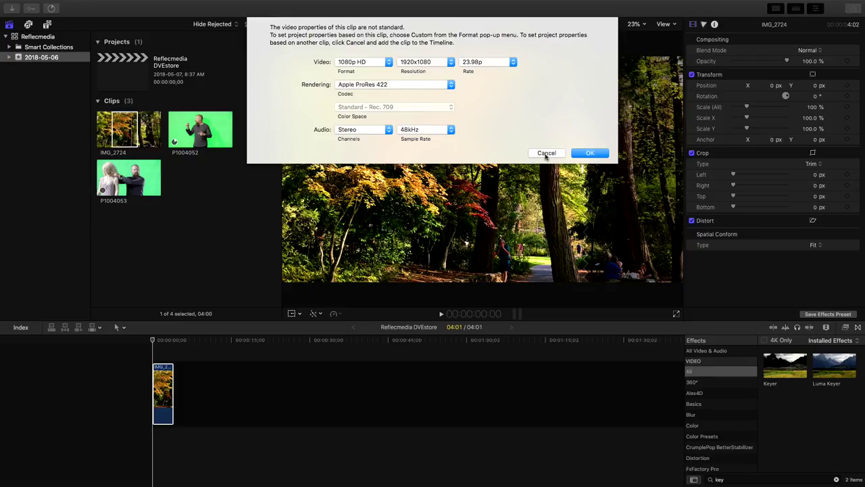
click(546, 152)
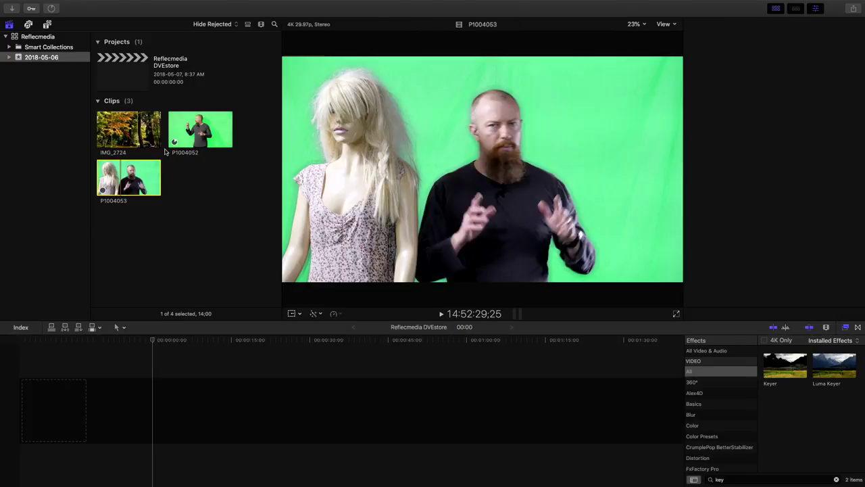
- Append clips P1004052 and P1004053 to the timeline and fit the whole project in the timeline view
click(175, 144)
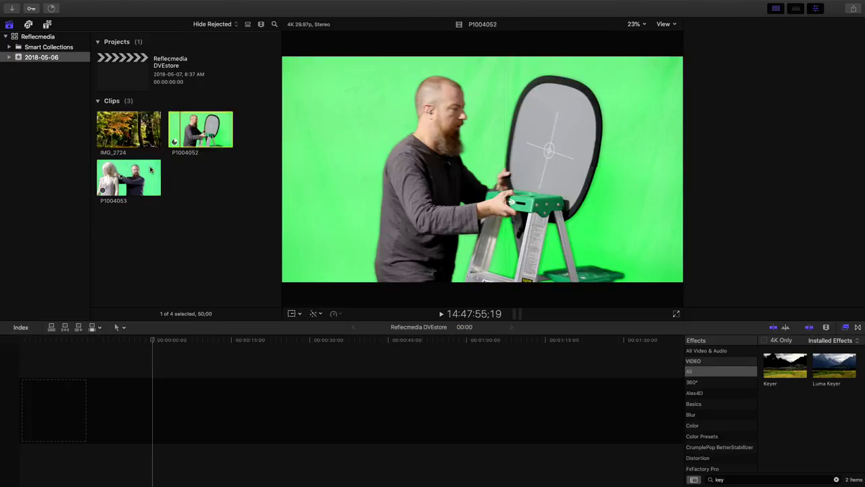
super+click(128, 177)
key(e)
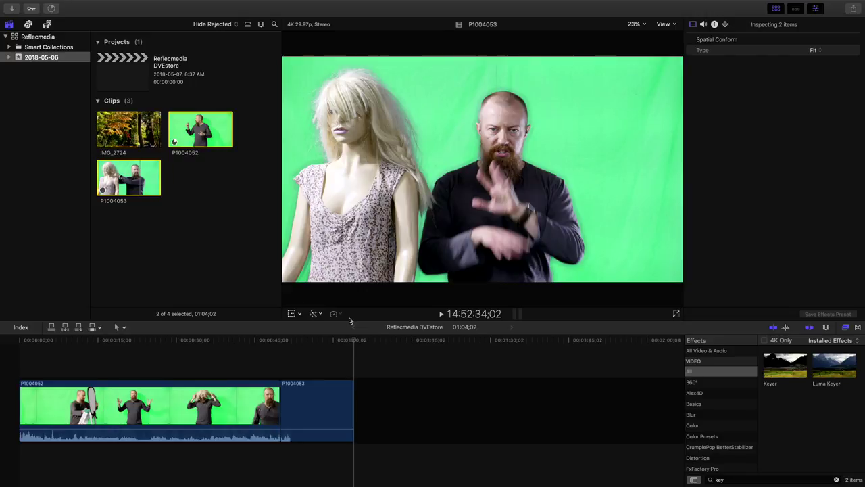
click(332, 365)
key(shift+z)
- Connect the forest clip IMG_2724 beneath the green-screen clips and extend it to the end of the project
click(113, 123)
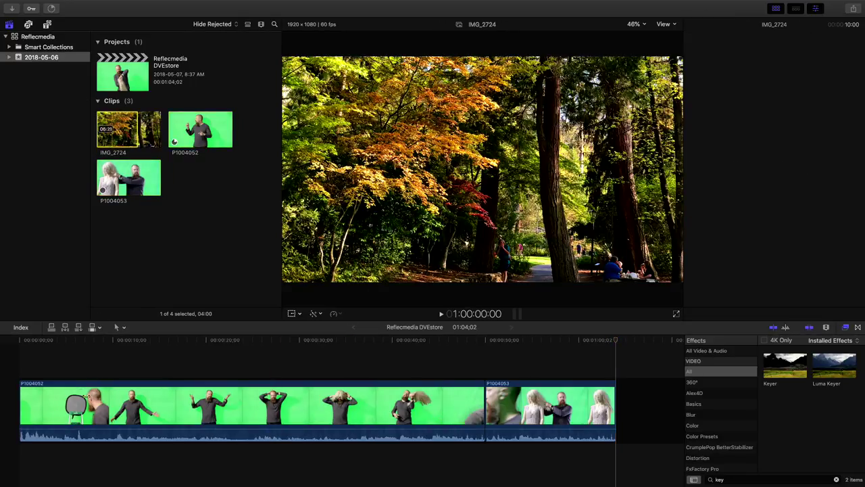
drag(115, 135, 37, 479)
key(super+4)
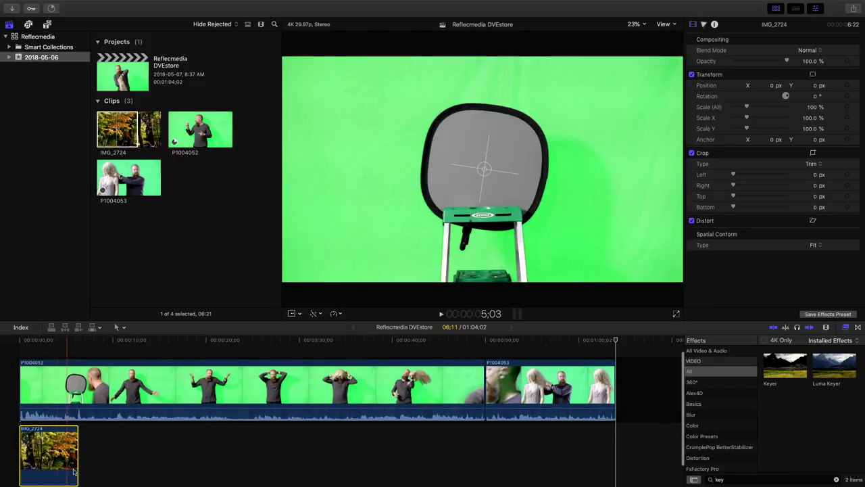
drag(77, 452, 615, 452)
- Apply the Keyer effect to clip P1004052 in the timeline
click(248, 382)
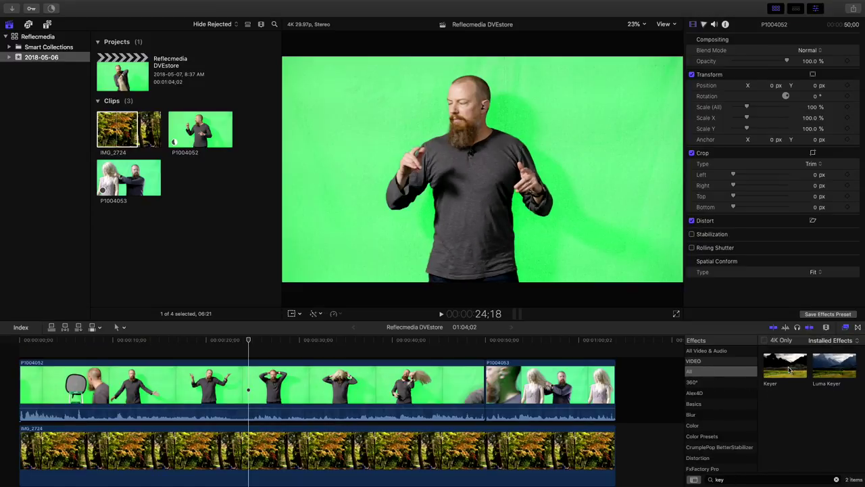
click(826, 377)
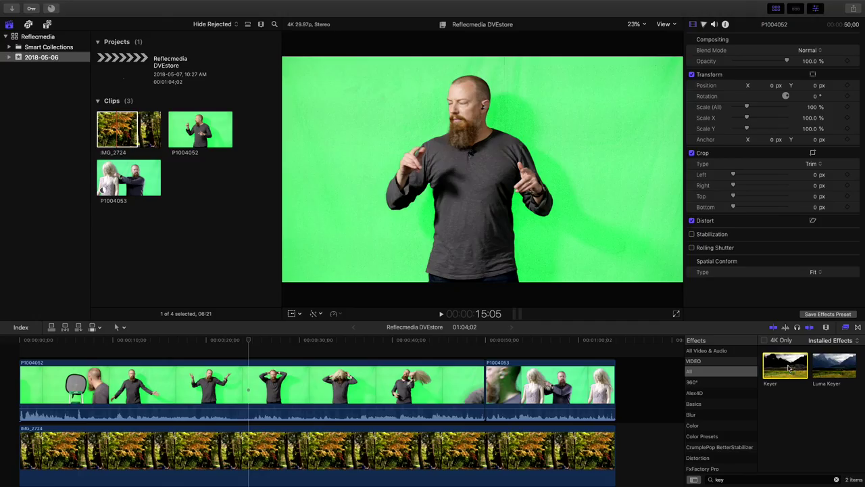
drag(789, 368, 294, 398)
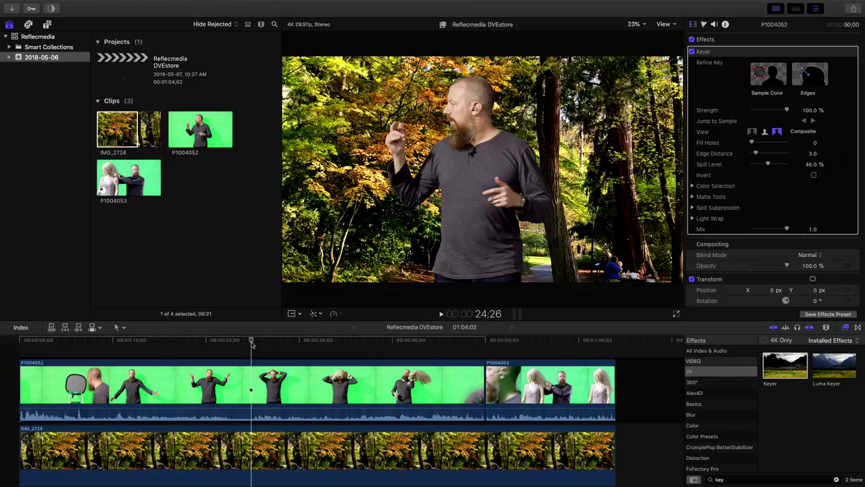
- Examine the key on P1004052 at 25;17 using the Keyer's Matte and Original views
click(257, 365)
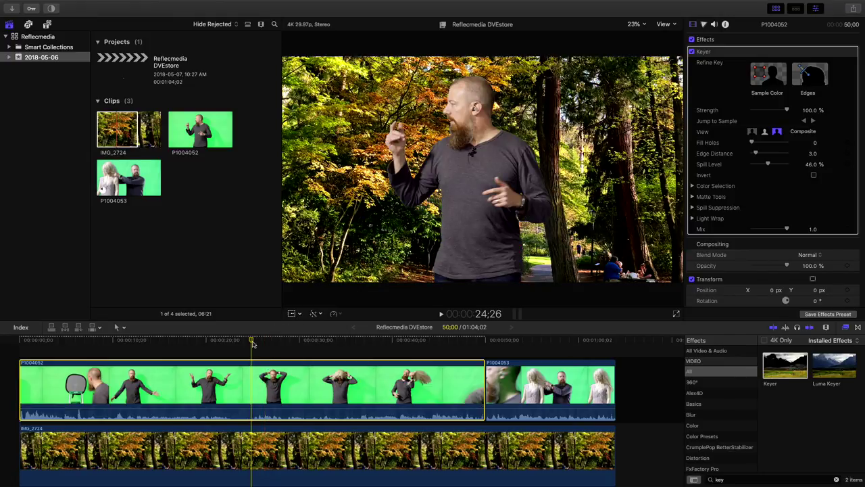
drag(255, 342, 257, 343)
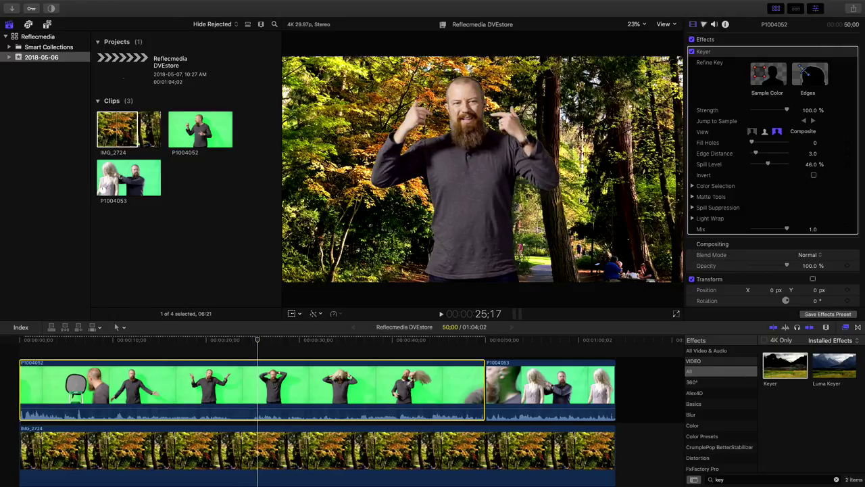
click(764, 132)
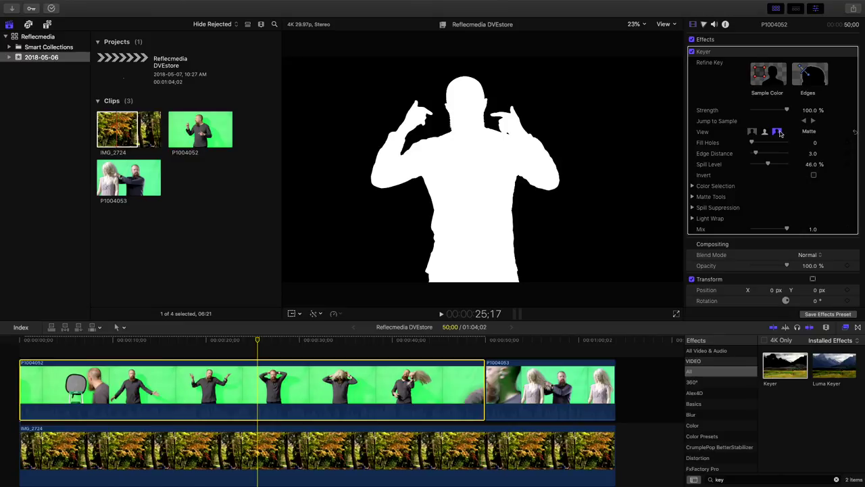
click(777, 131)
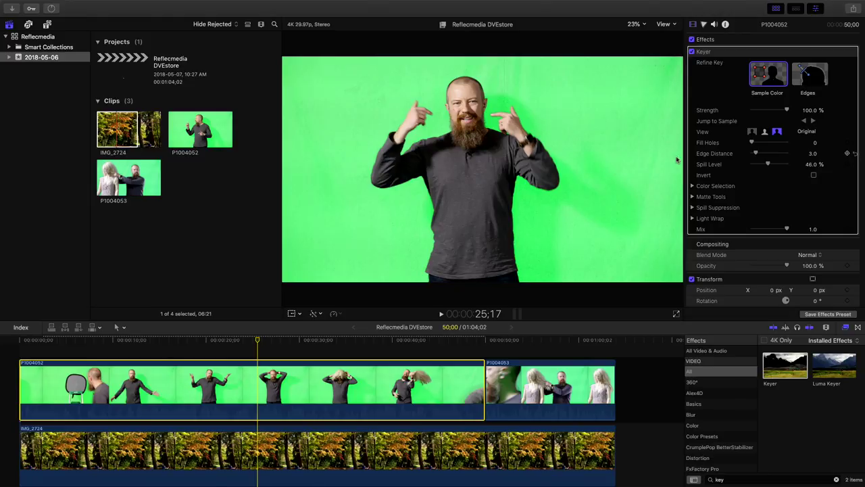
drag(600, 102, 628, 133)
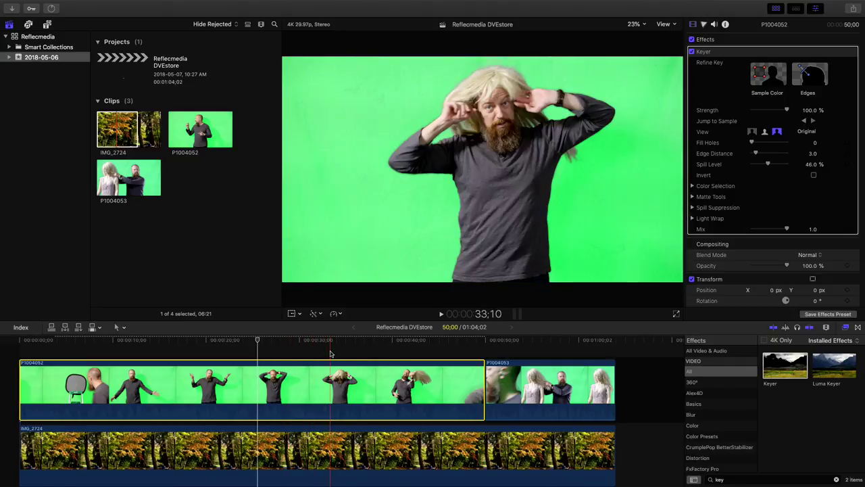
- Check the matte of the wig shot at 37;22 and return the Keyer to the Composite view
key(super+shift+a)
click(371, 346)
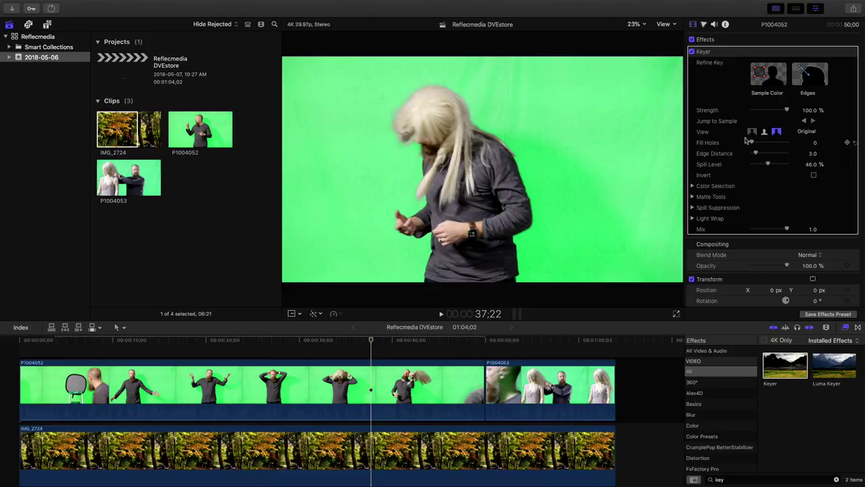
click(765, 132)
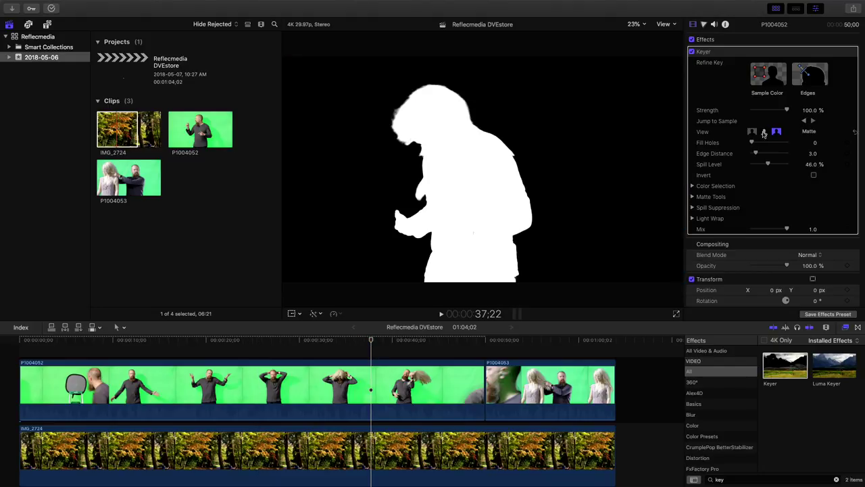
click(752, 132)
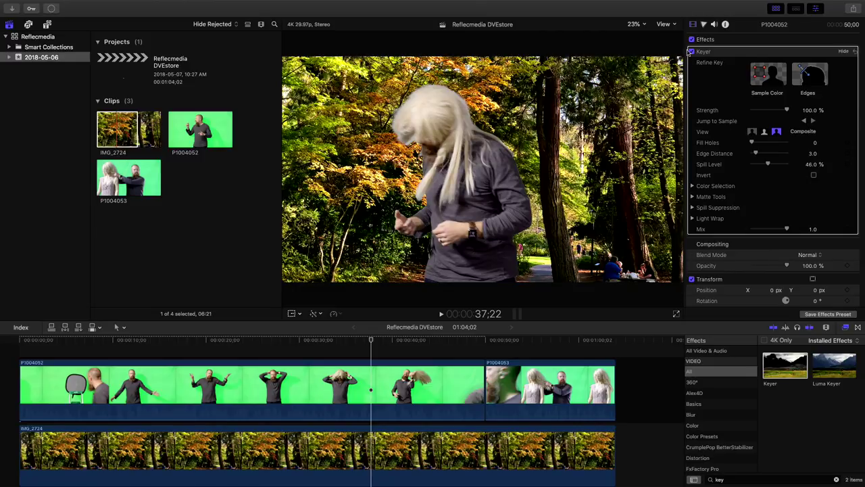
- Inspect the keyed wig edges at 100% magnification, then fit the frame in the viewer again
click(636, 25)
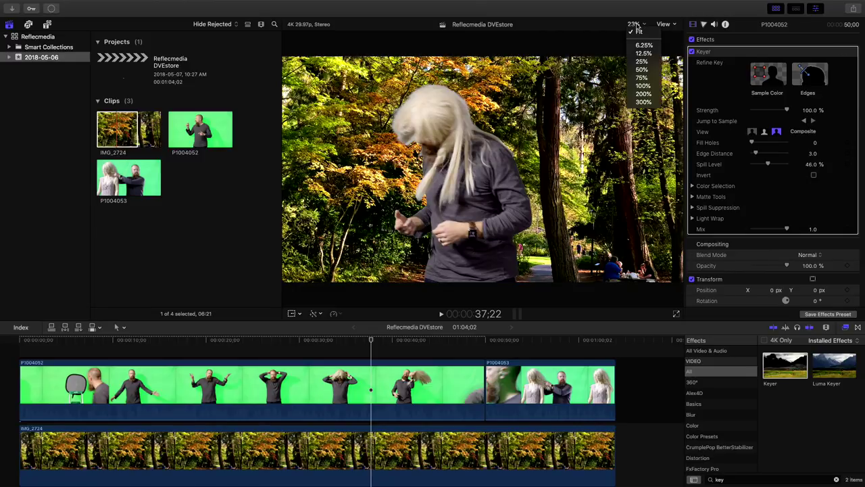
click(641, 86)
drag(664, 169, 661, 167)
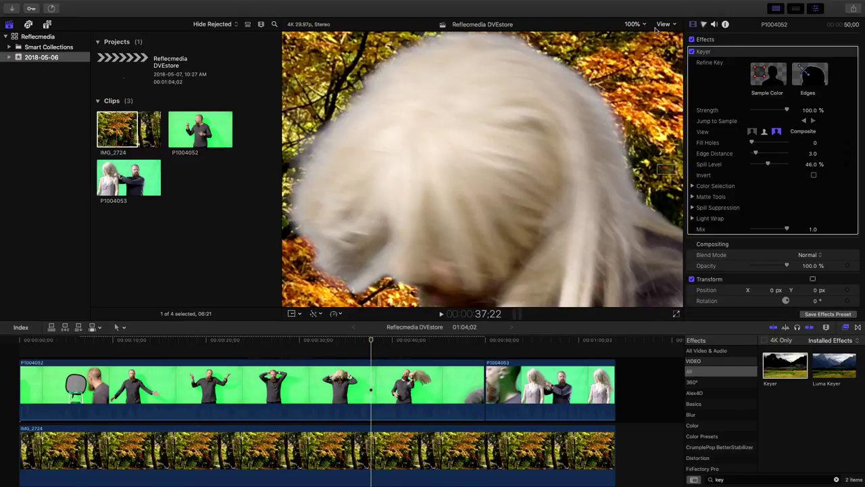
click(634, 24)
click(636, 31)
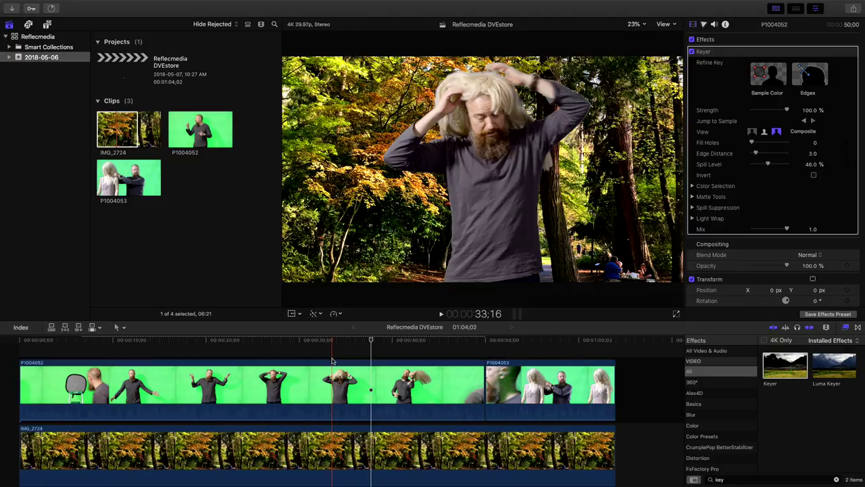
- Split all clips at about 33;15 and delete the P1004052 and background portions before the cut
key(super+shift+b)
drag(309, 347, 276, 483)
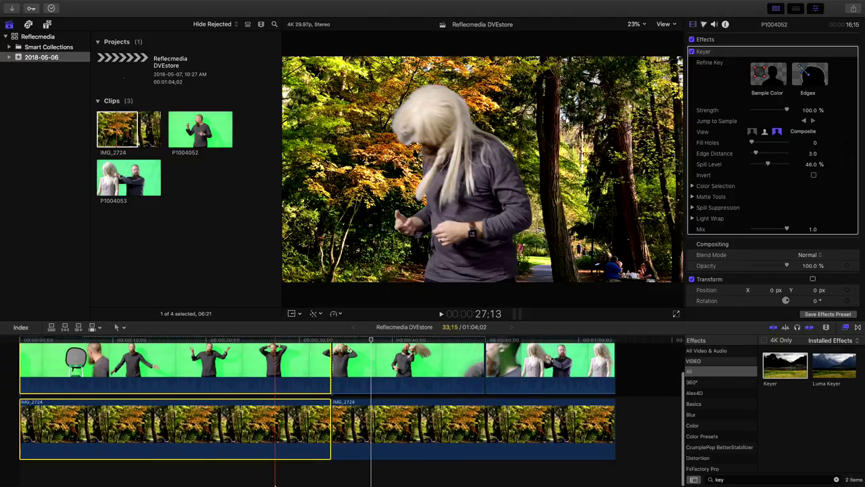
key(Delete)
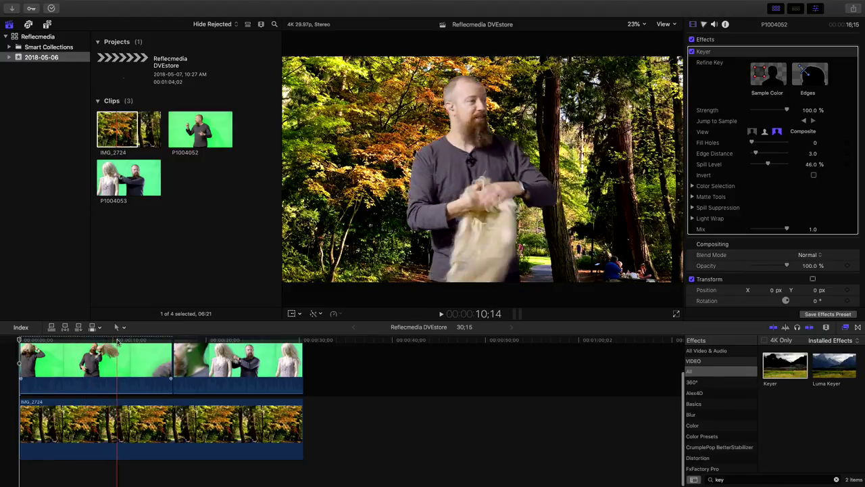
- Remove the P1004052 footage and background after 10;14, and extend IMG_2724 nearly to the end of P1004053
click(116, 339)
key(shift+super+b)
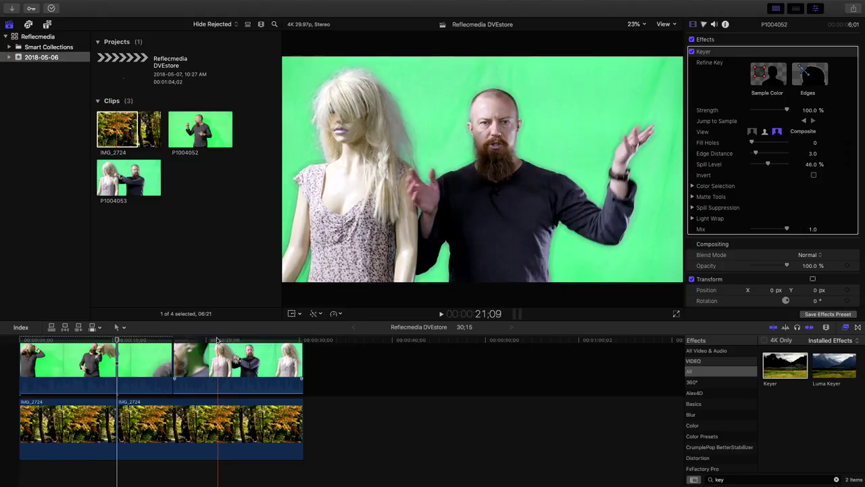
key(super+z)
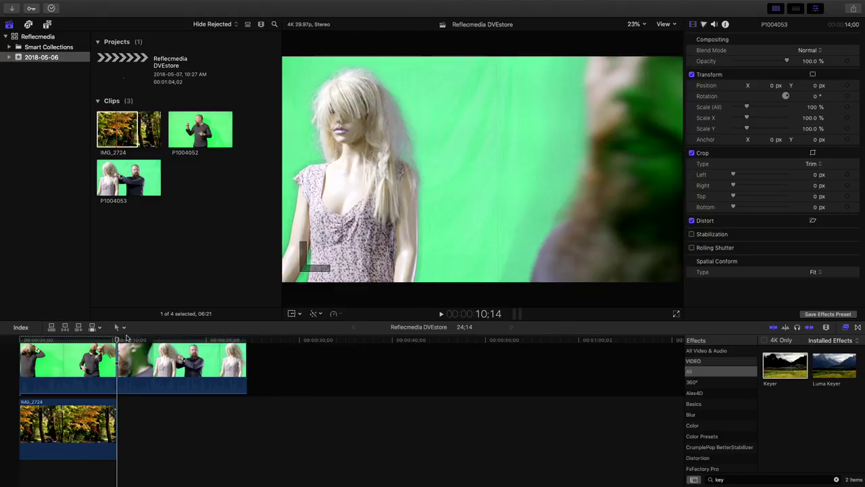
drag(116, 429, 240, 429)
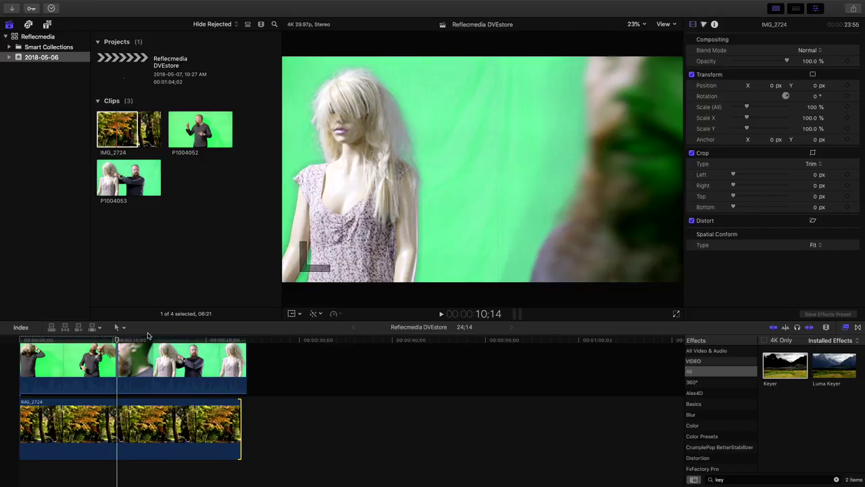
- Apply the Keyer effect to clip P1004053 and view the result at 14;26
click(159, 365)
key(shift+z)
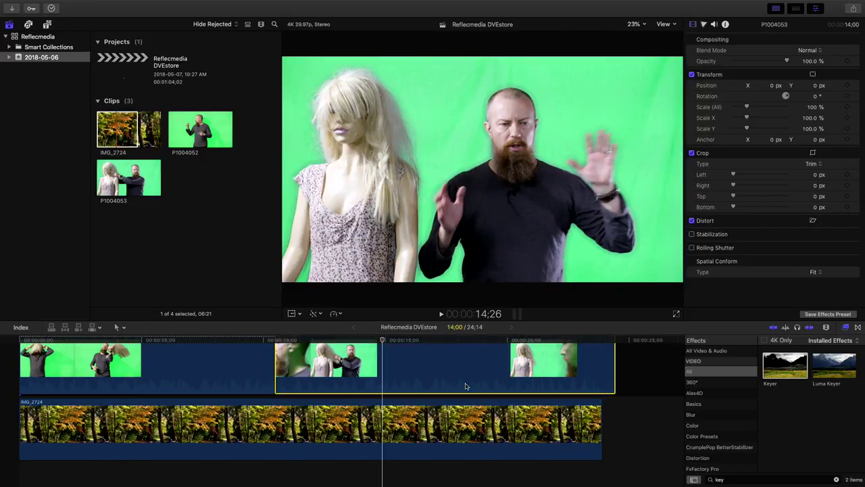
drag(538, 352, 444, 368)
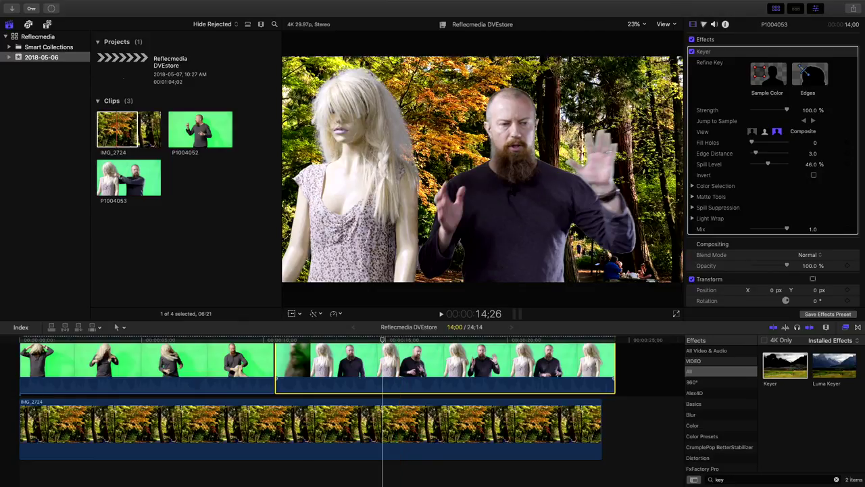
- Refine the Keyer on P1004053 with a Sample Color area between the fingers of the raised hand at 14;26
click(640, 24)
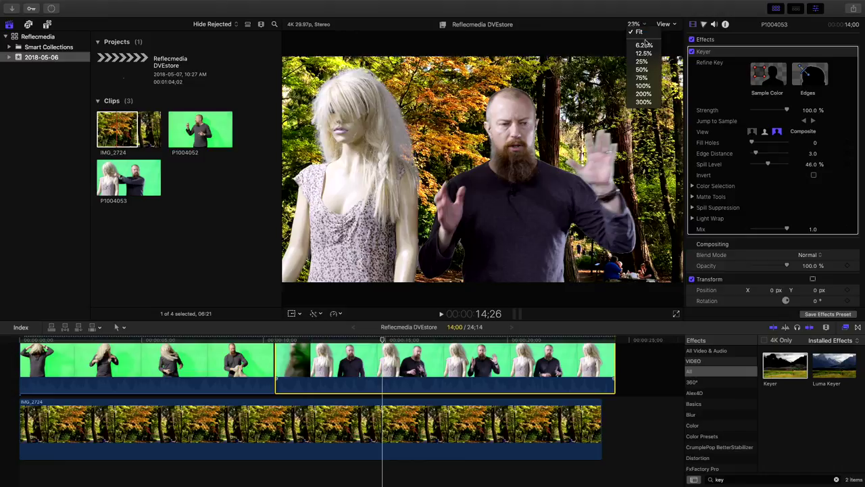
click(643, 86)
drag(669, 167, 675, 165)
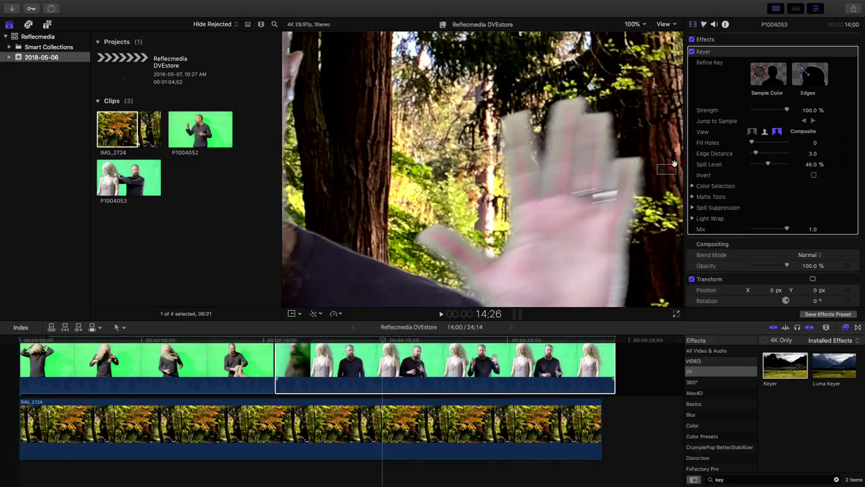
click(766, 76)
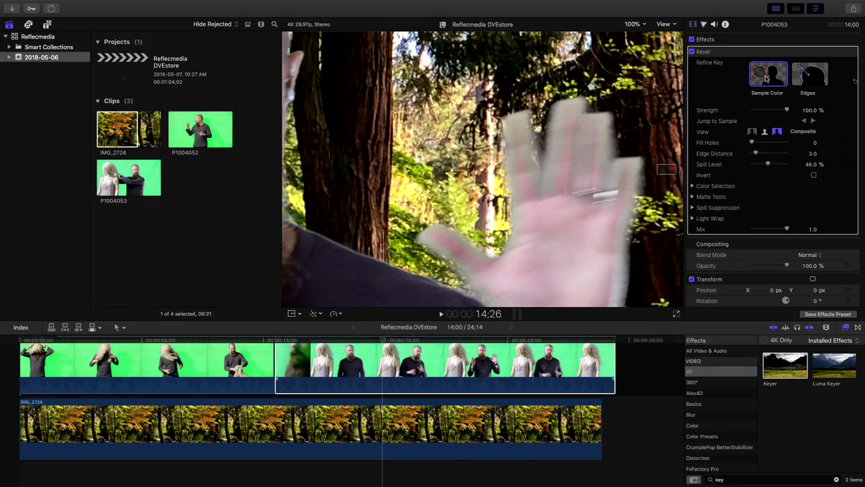
click(538, 136)
drag(540, 138, 546, 146)
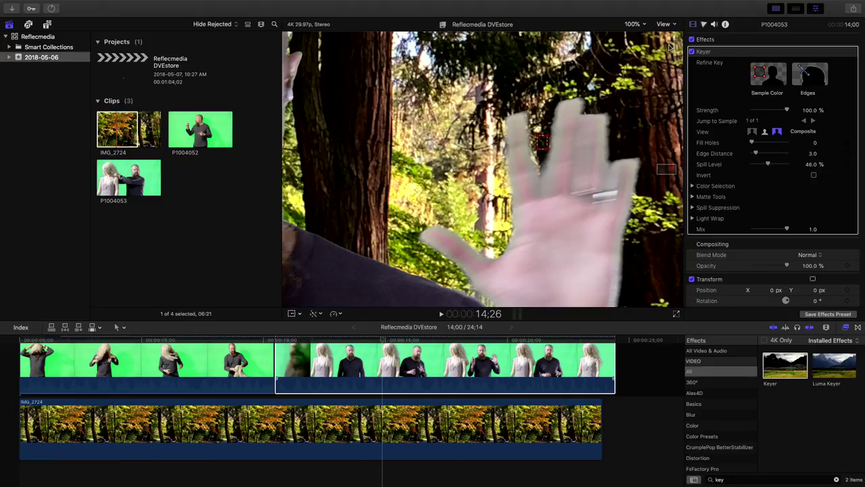
click(632, 26)
click(635, 31)
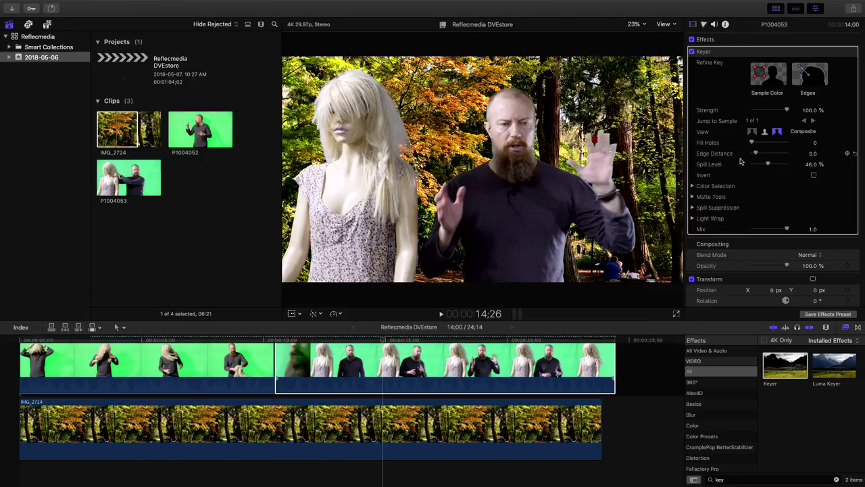
- Display the Keyer's matte on P1004053 and examine the raised hand's edges at 100% zoom
click(765, 132)
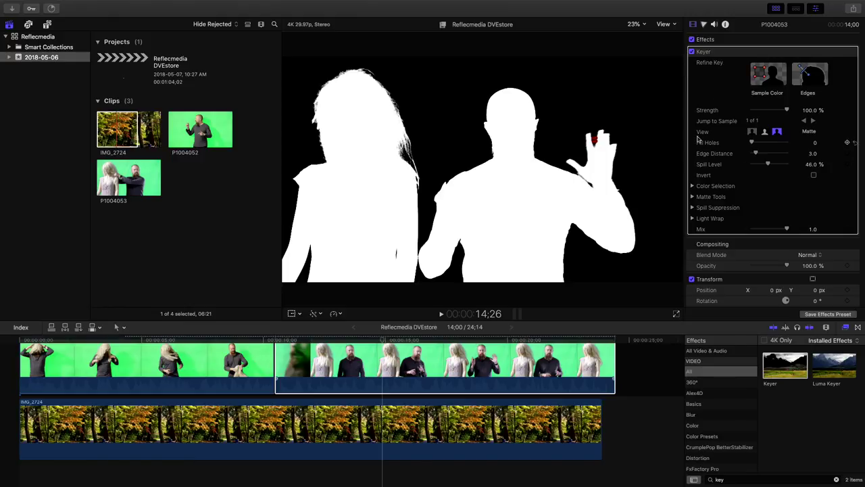
click(642, 23)
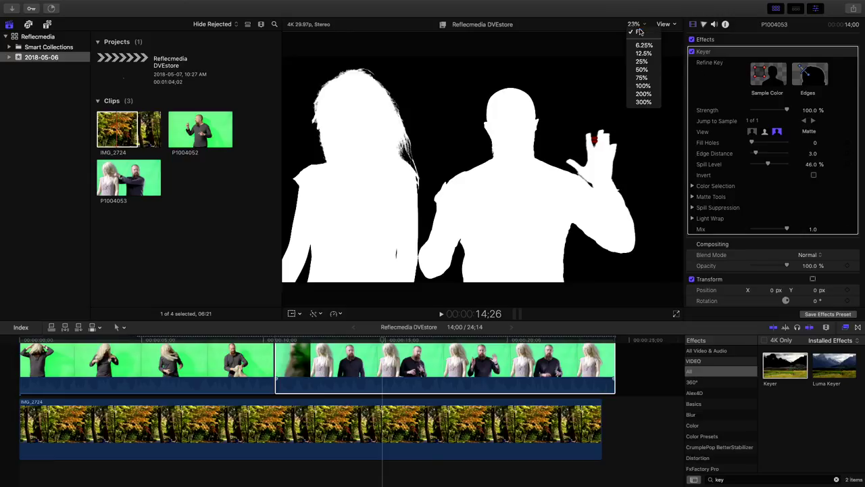
click(646, 85)
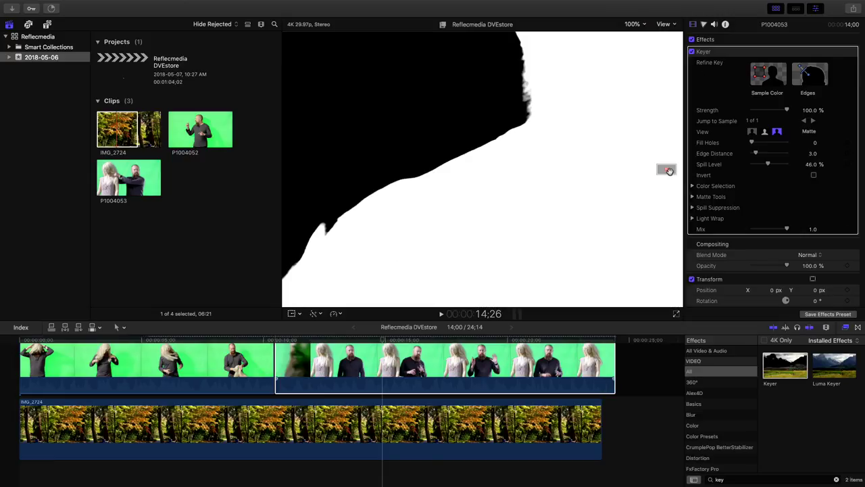
scroll(669, 171, up, 5)
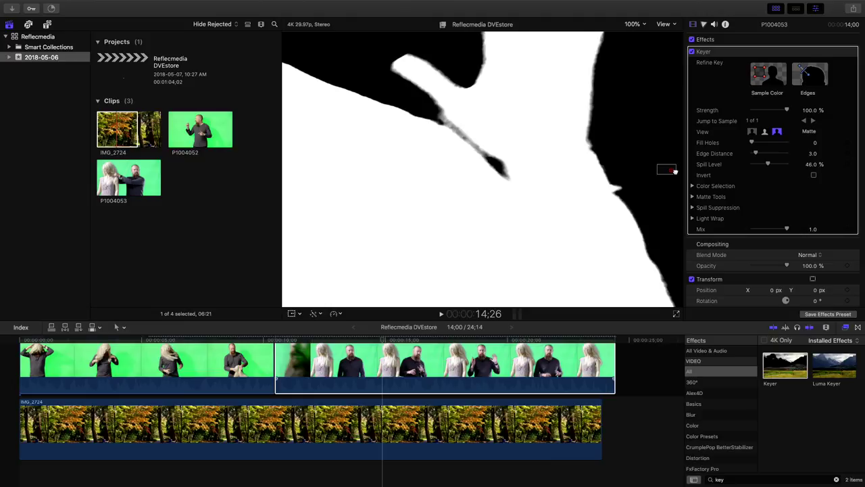
scroll(674, 171, up, 3)
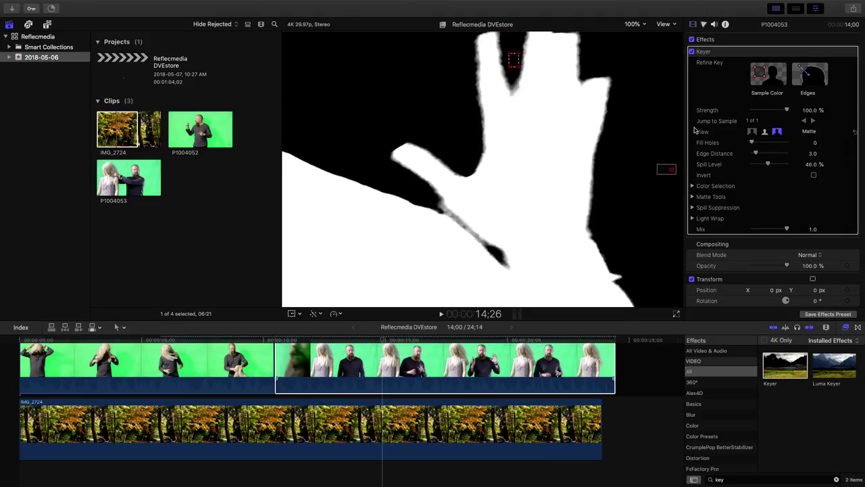
- Add a Keyer Edges line across the outer edge of the raised hand's palm, move its midpoint outward, and view the full composite
click(777, 132)
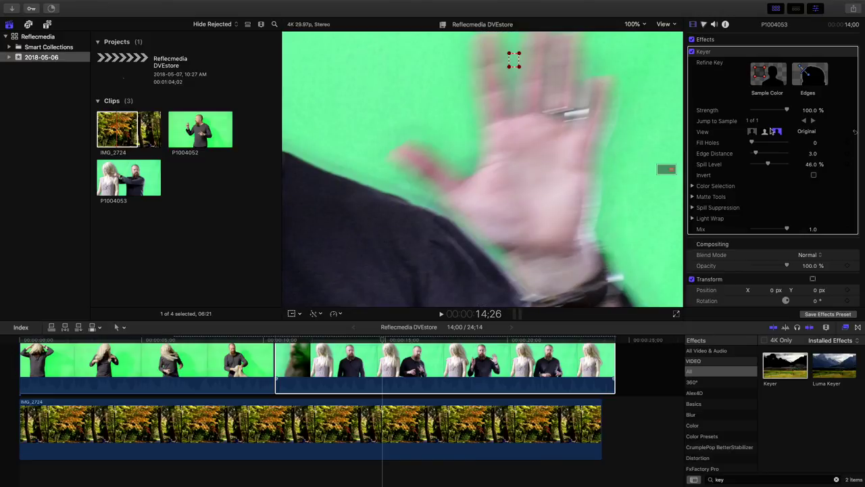
click(803, 85)
drag(570, 174, 624, 174)
click(753, 132)
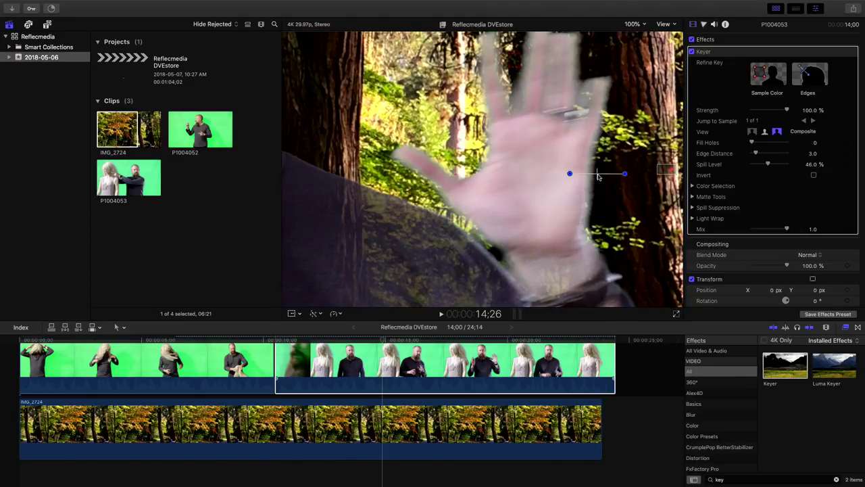
drag(570, 175, 568, 173)
drag(625, 176, 626, 172)
drag(597, 175, 607, 175)
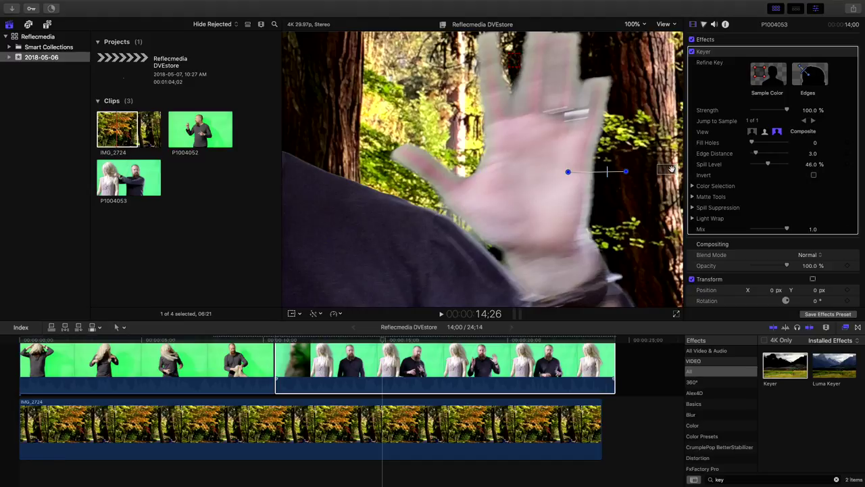
click(639, 25)
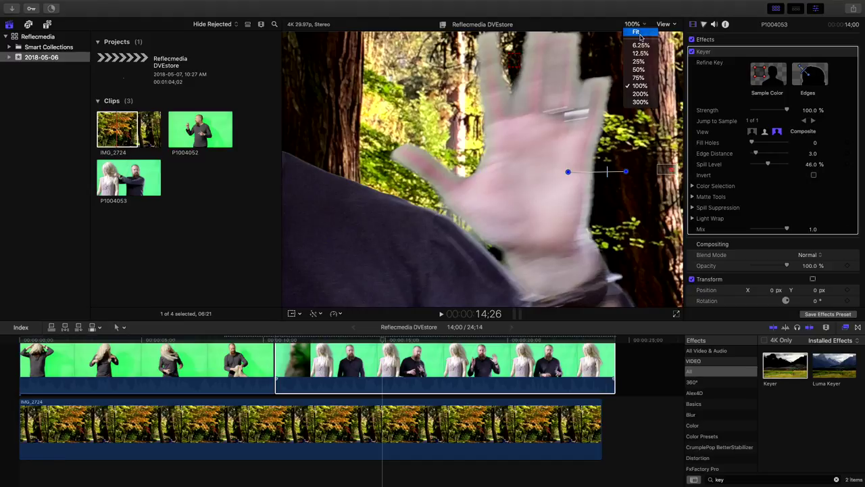
click(641, 37)
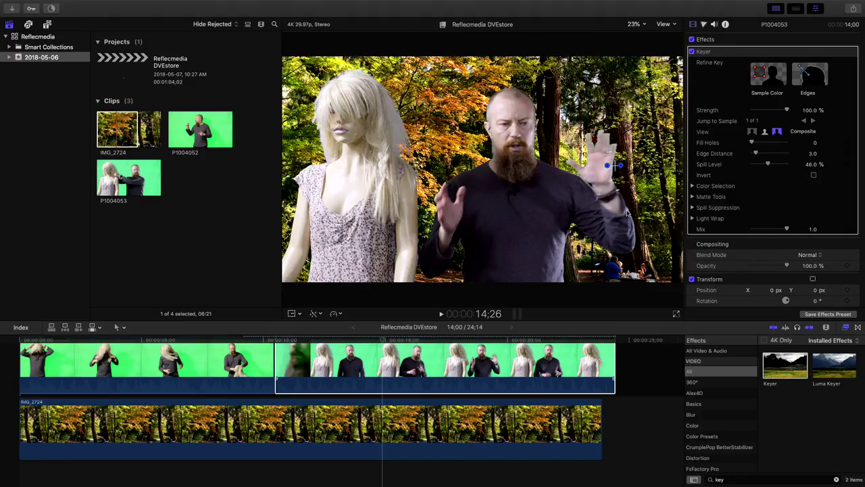
- Trim the ends of P1004053 and the IMG_2724 background so both finish at 18;24
drag(611, 361, 475, 365)
click(595, 425)
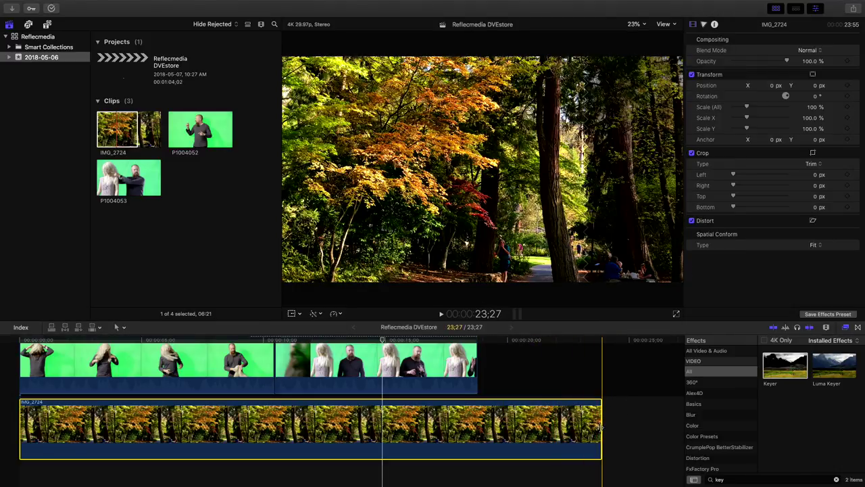
drag(601, 424, 473, 425)
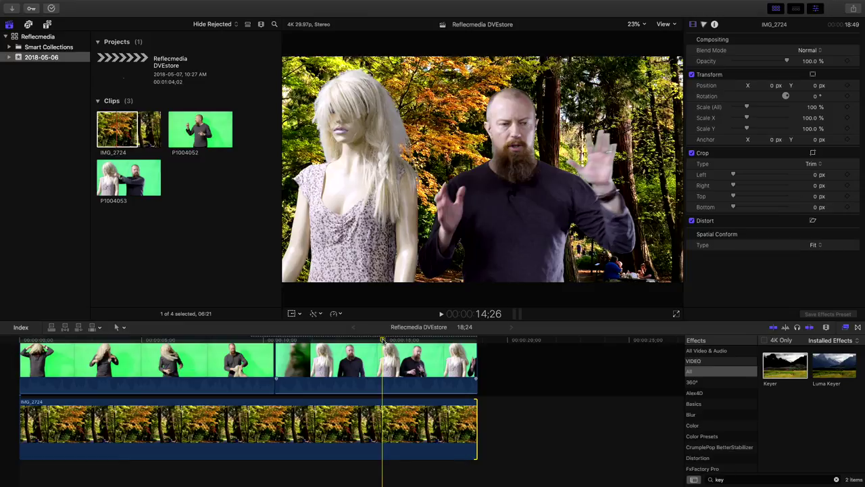
- Warm up P1004053 with Color Wheels, shifting Master slightly toward orange and Highlights slightly toward red
click(384, 357)
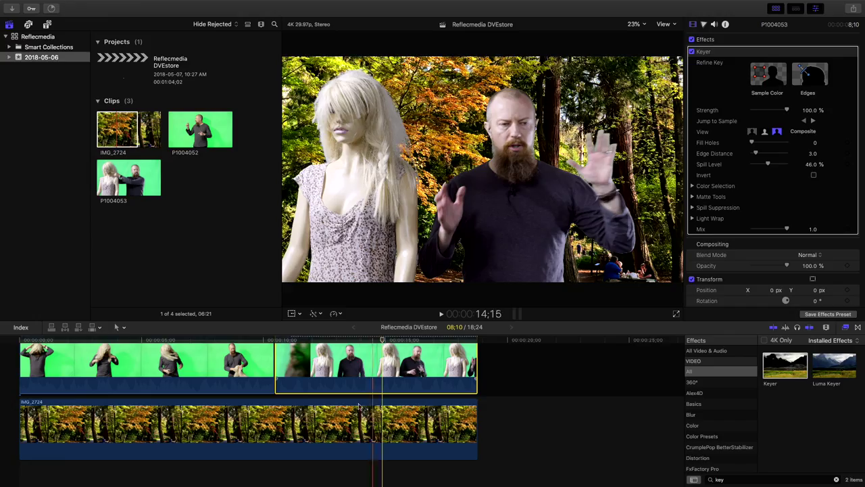
click(704, 26)
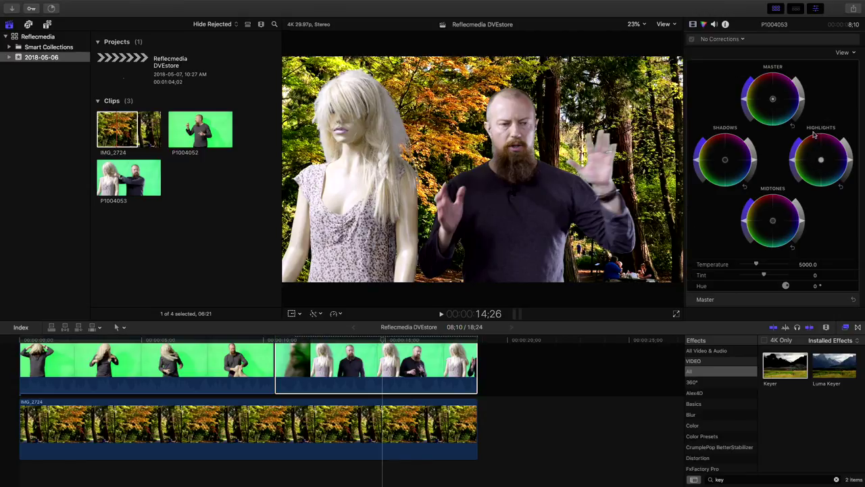
drag(774, 100, 768, 95)
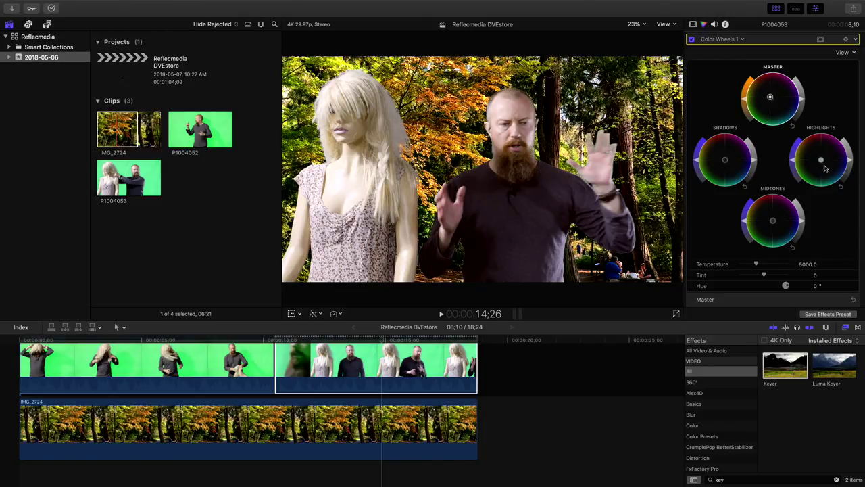
drag(825, 168, 816, 156)
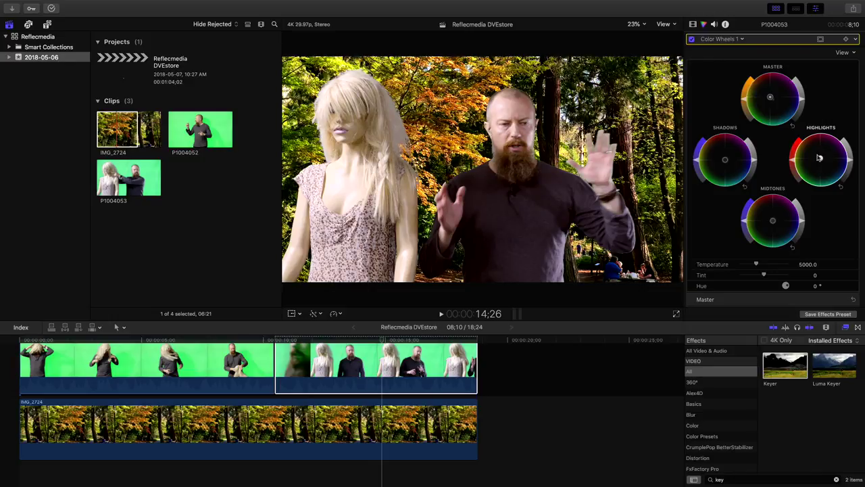
- Add a Color Wheels correction to P1004052 at 7;10, shifting Master slightly toward red
click(391, 343)
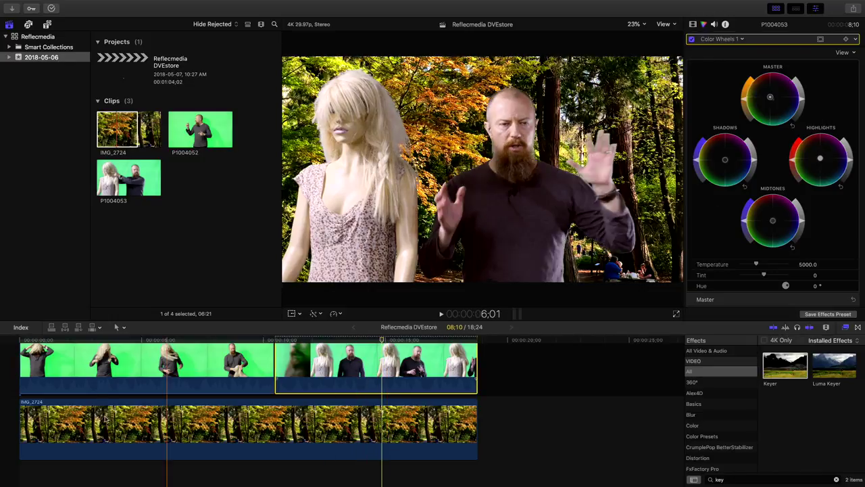
click(198, 356)
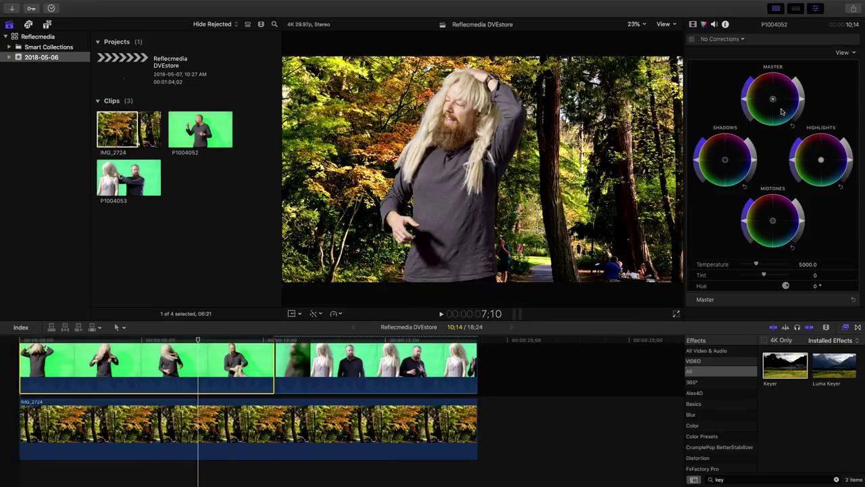
drag(772, 101, 772, 99)
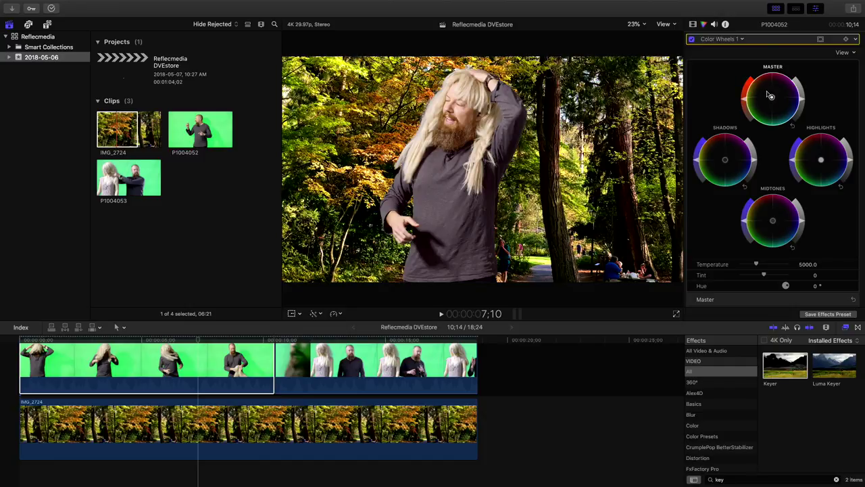
- Select both green-screen clips, P1004052 and P1004053, together in the timeline
drag(555, 345, 225, 380)
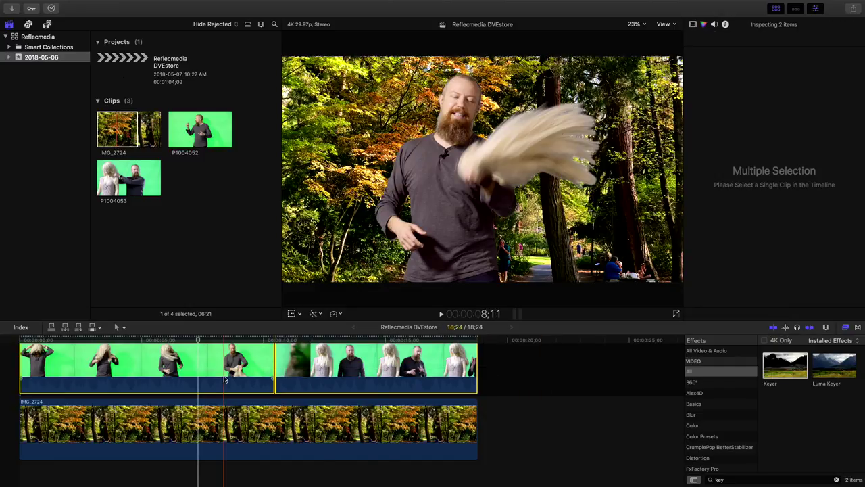